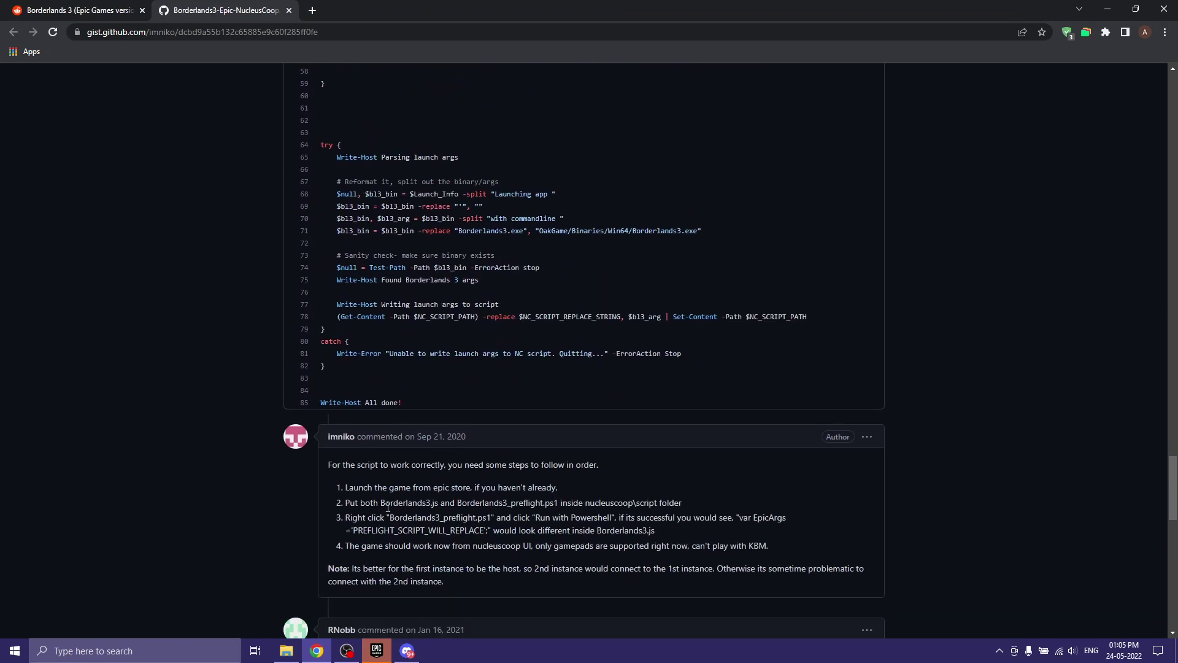
pyautogui.scroll(-2, 333, 580)
# Step: Bring the handlers folder window forward and navigate back up to the NucleusCo-op folder
pyautogui.click(285, 650)
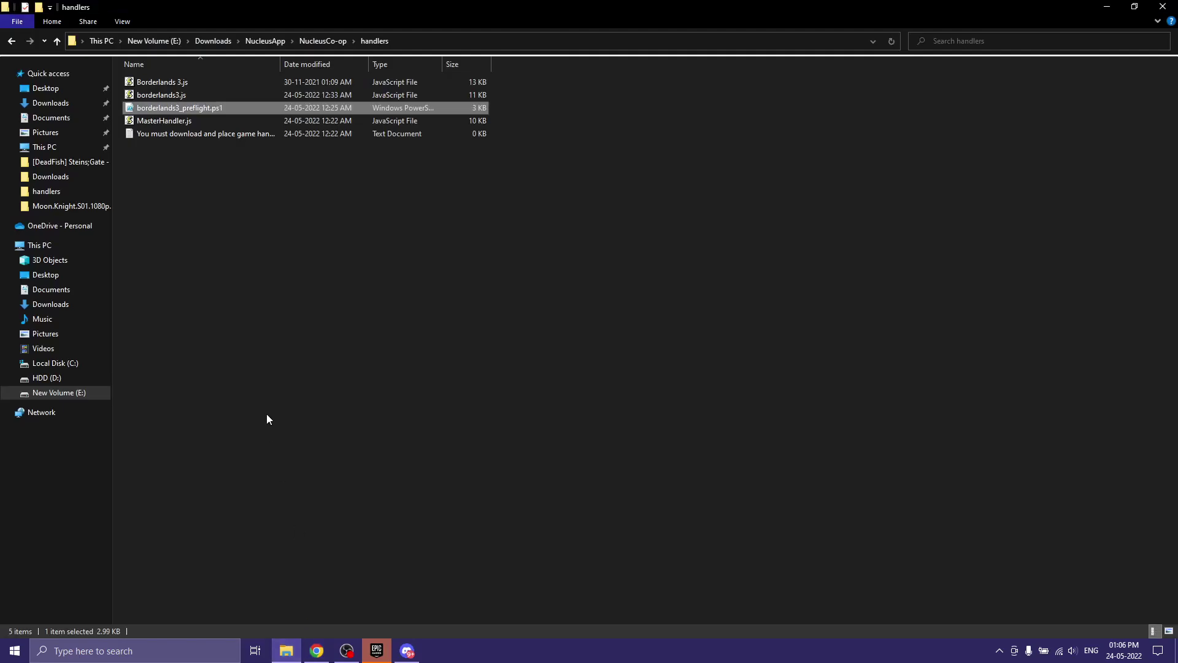
pyautogui.click(247, 238)
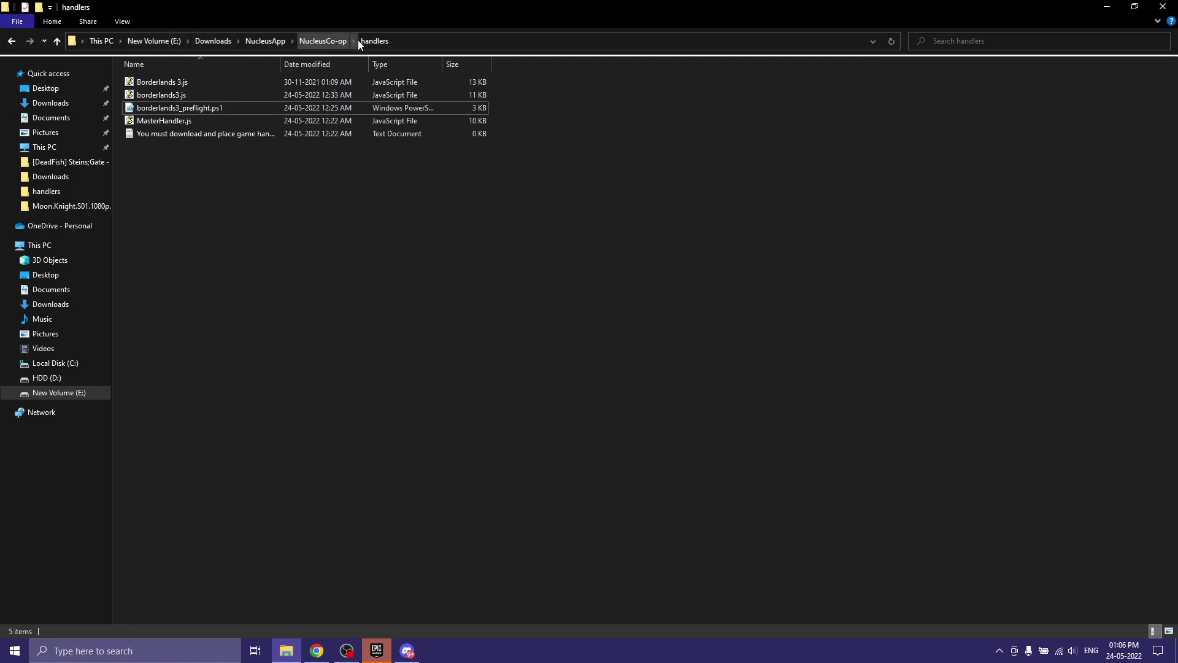
pyautogui.click(310, 41)
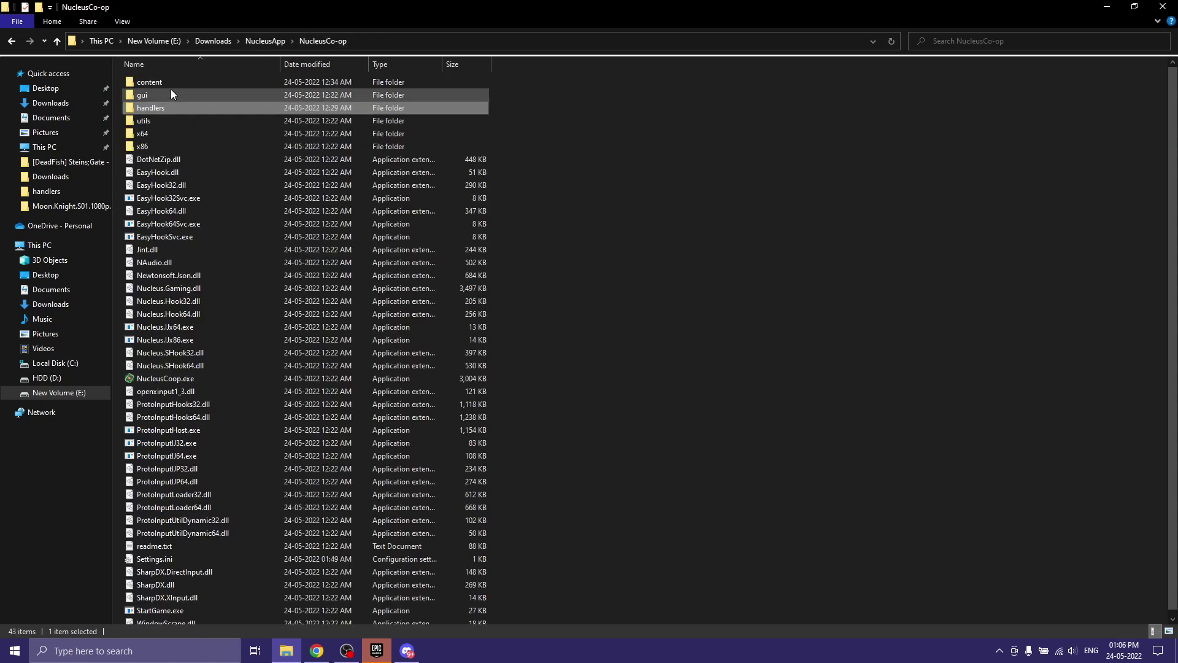
pyautogui.doubleClick(153, 107)
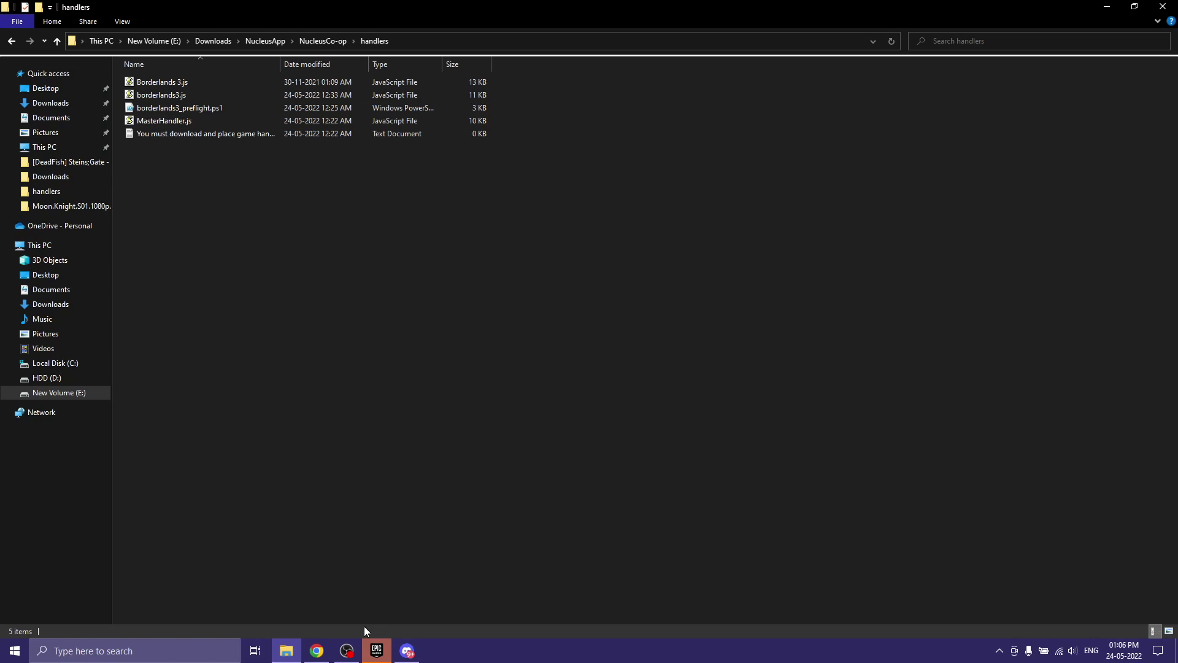
pyautogui.click(346, 650)
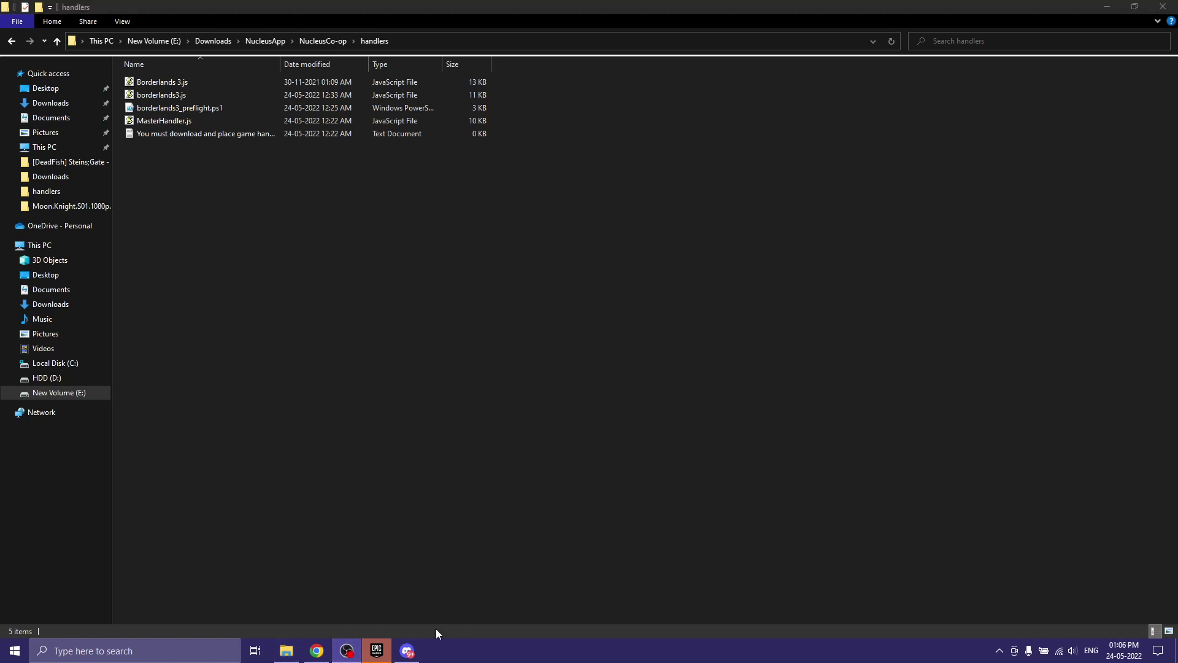
pyautogui.click(11, 41)
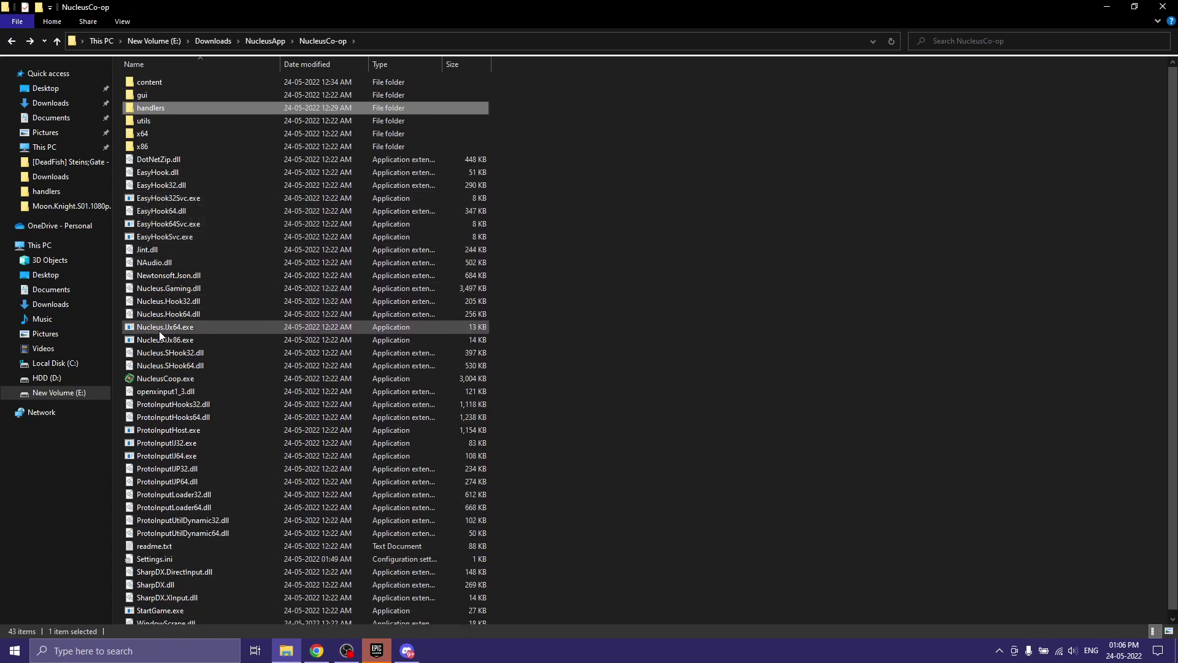
# Step: Launch NucleusCoop.exe, select Borderlands 3 in the game list, and open Download Game Handler
pyautogui.doubleClick(156, 378)
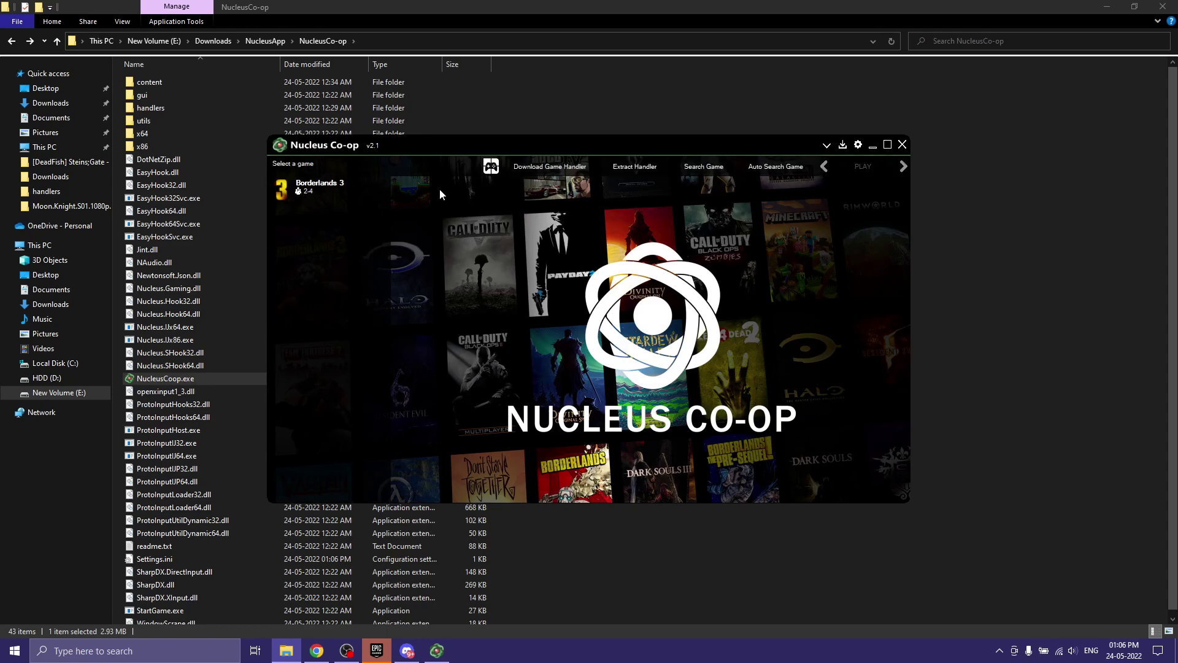
pyautogui.click(385, 185)
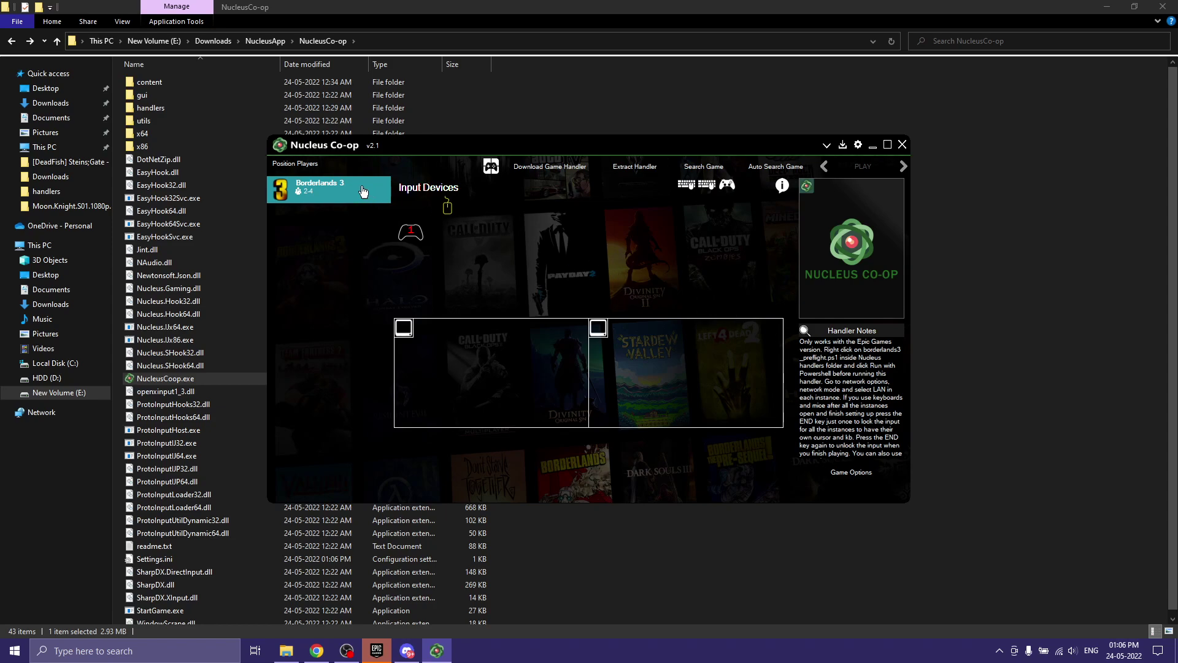
pyautogui.moveTo(421, 149); pyautogui.dragTo(590, 176)
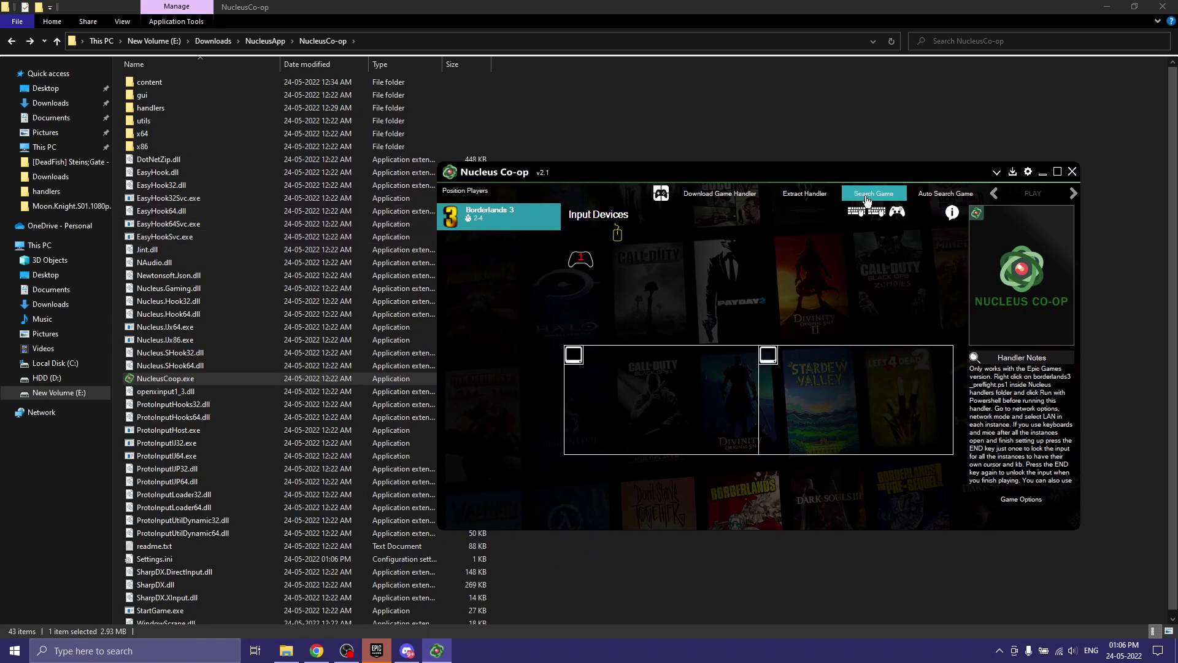
pyautogui.click(748, 194)
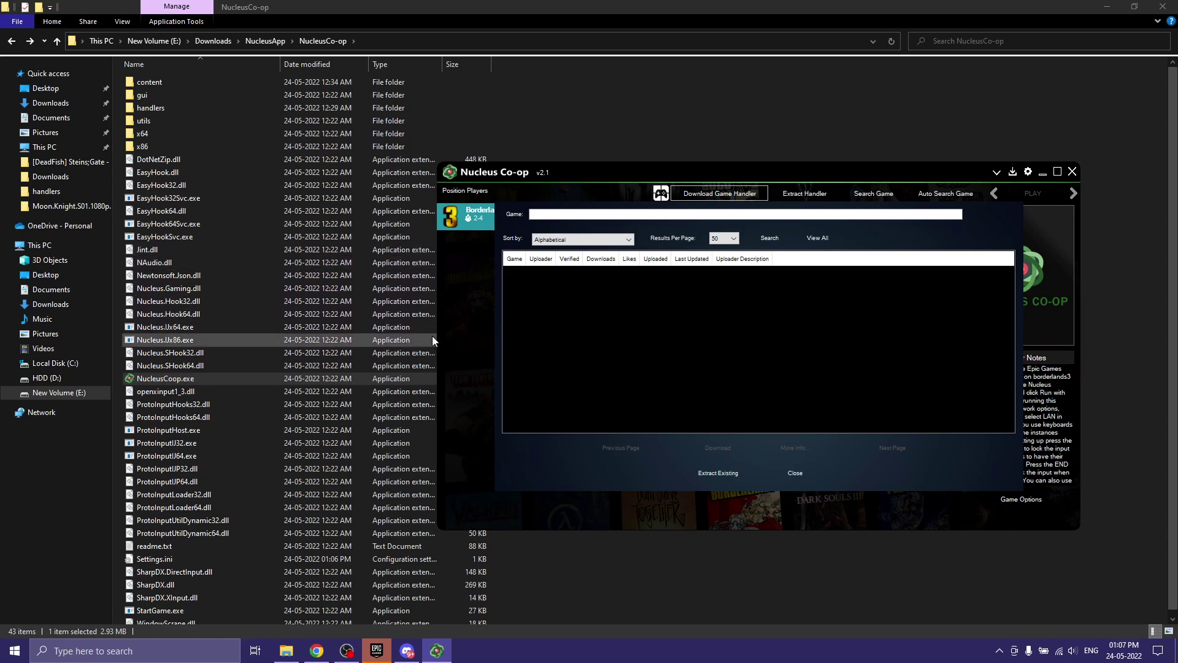
# Step: Open E:\Borderlands3 on the New Volume drive and browse its Engine\Binaries folder
pyautogui.click(59, 392)
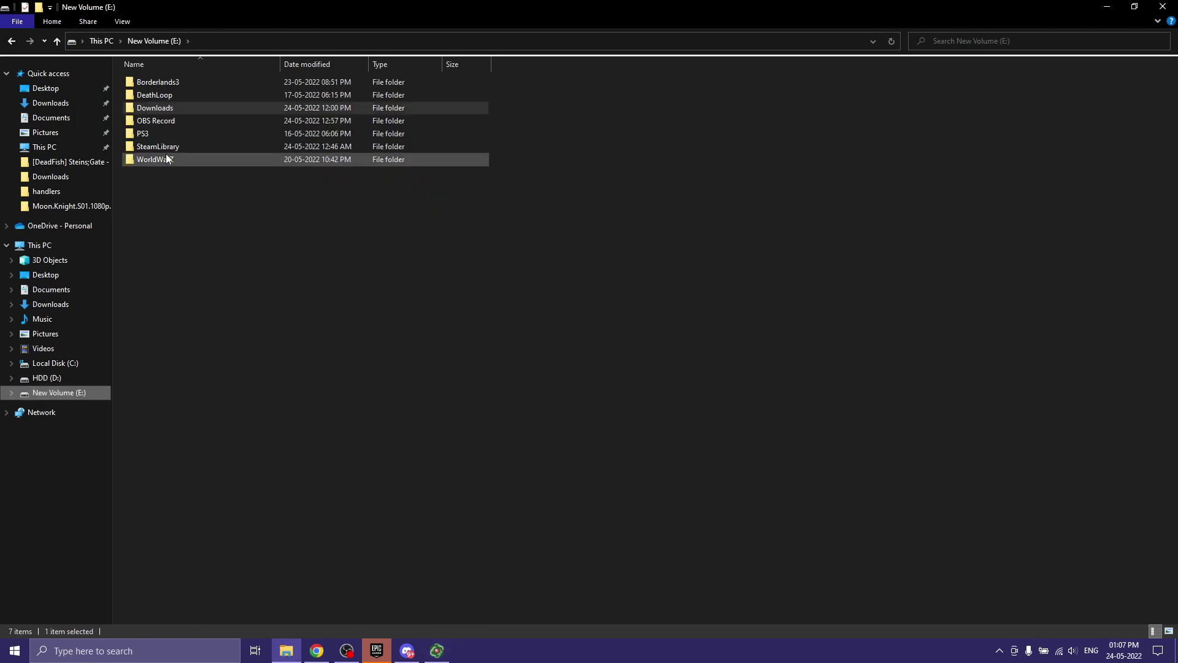
pyautogui.doubleClick(160, 81)
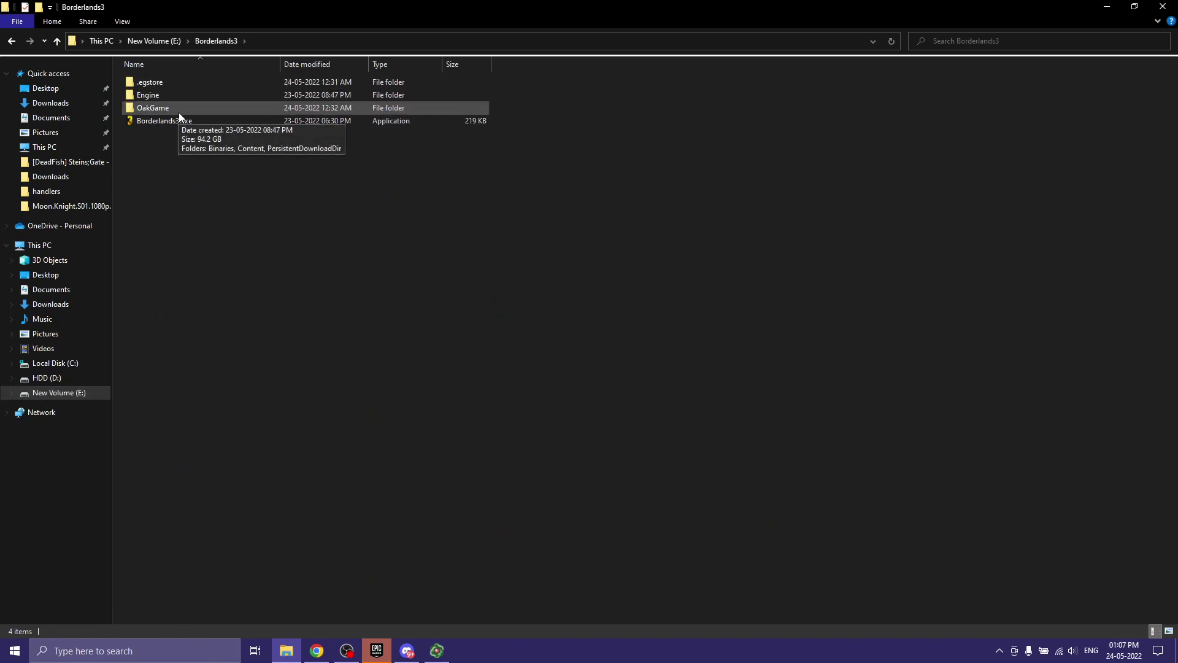
pyautogui.click(157, 122)
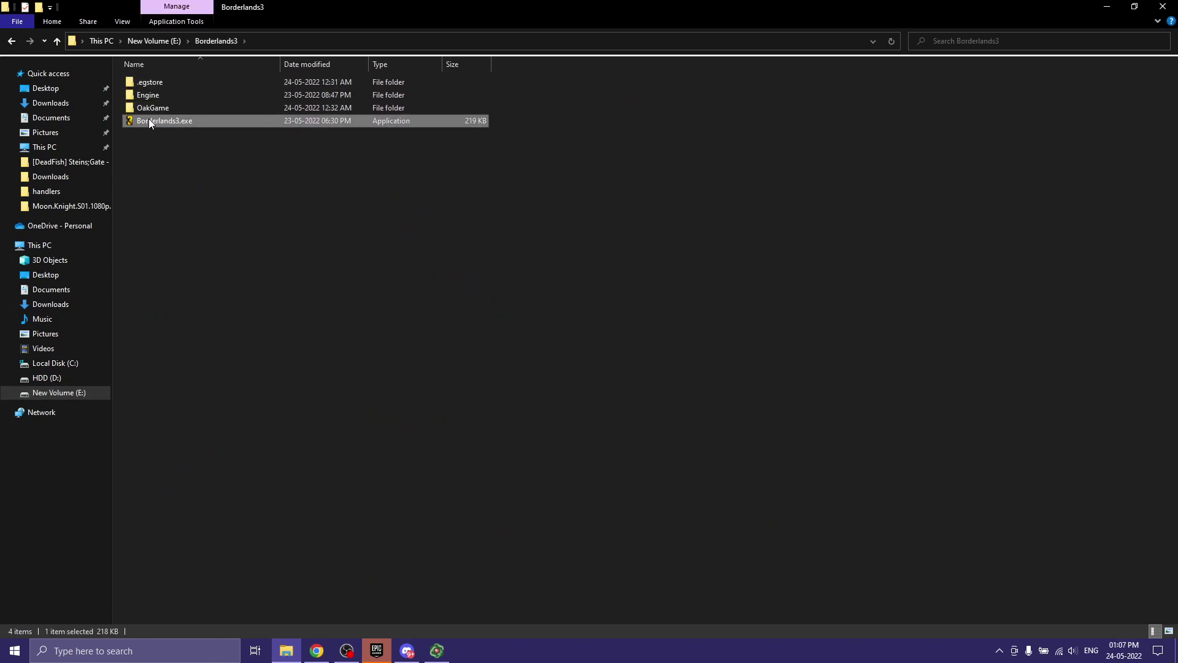
pyautogui.doubleClick(151, 97)
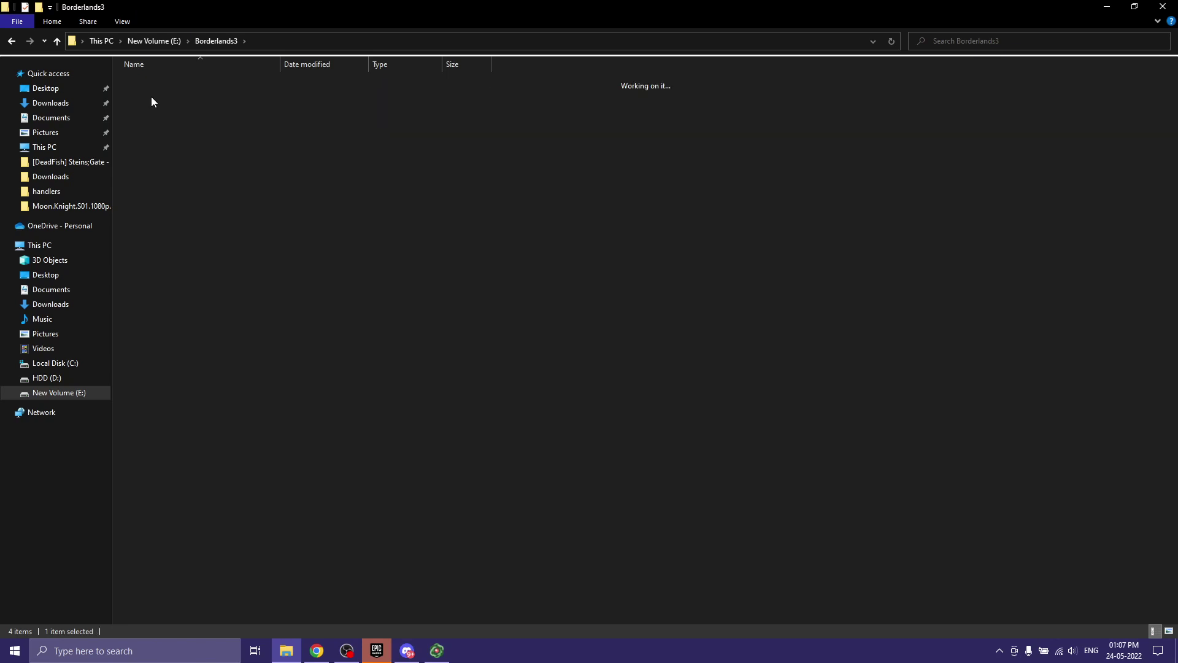
pyautogui.doubleClick(149, 87)
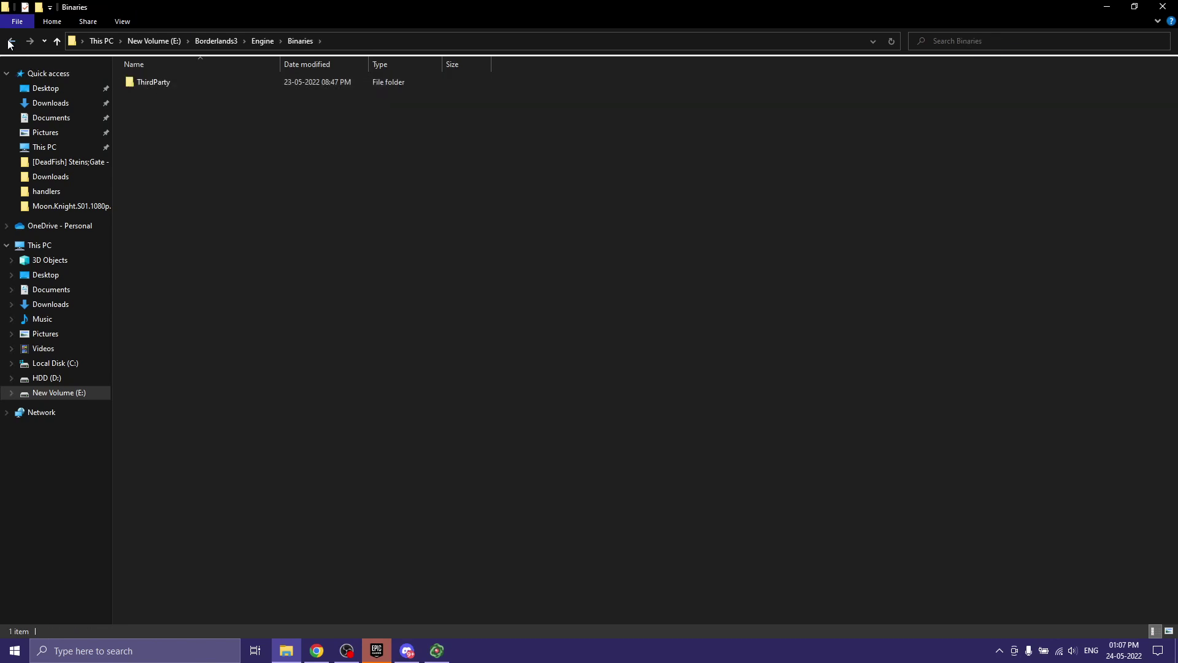
pyautogui.click(12, 41)
pyautogui.doubleClick(146, 83)
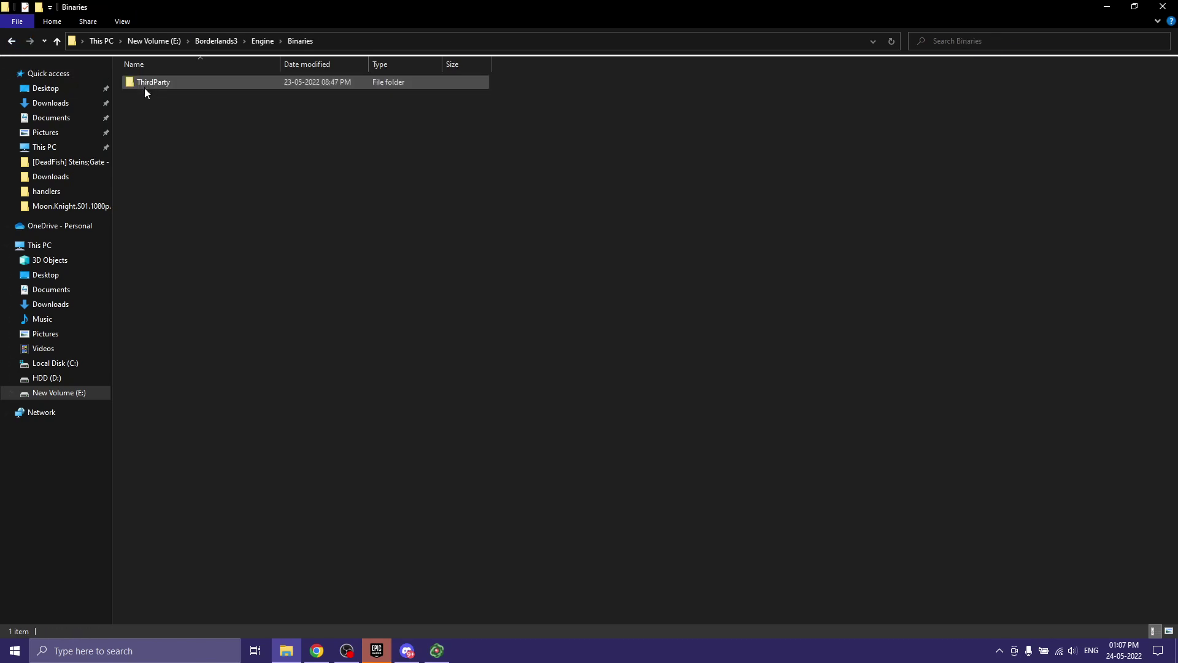
pyautogui.click(12, 41)
pyautogui.click(12, 41)
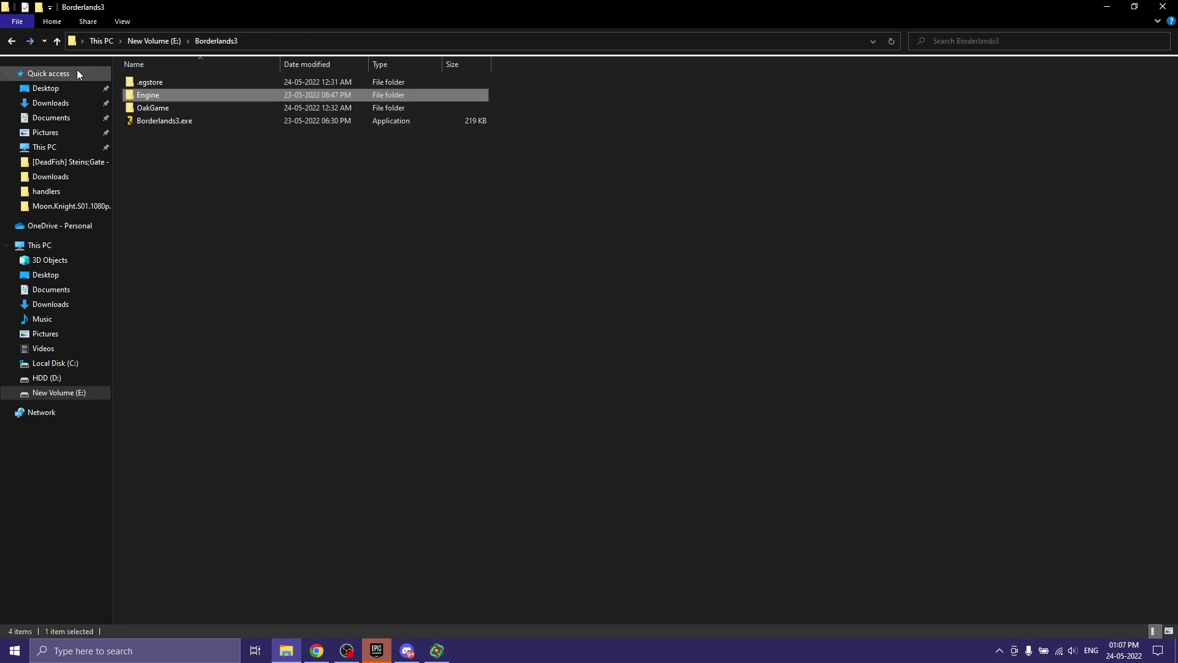
# Step: Open OakGame\Binaries\Win64 to find Borderlands3.exe, then return to the Binaries folder
pyautogui.doubleClick(154, 107)
pyautogui.doubleClick(152, 83)
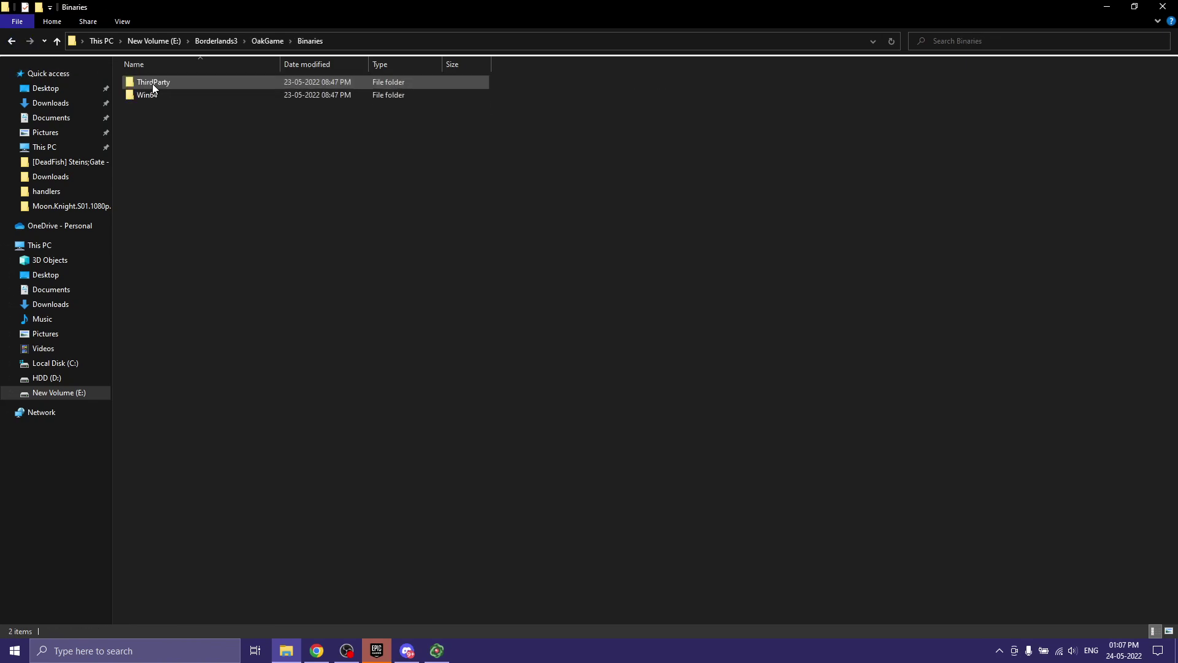
pyautogui.doubleClick(153, 92)
pyautogui.click(158, 83)
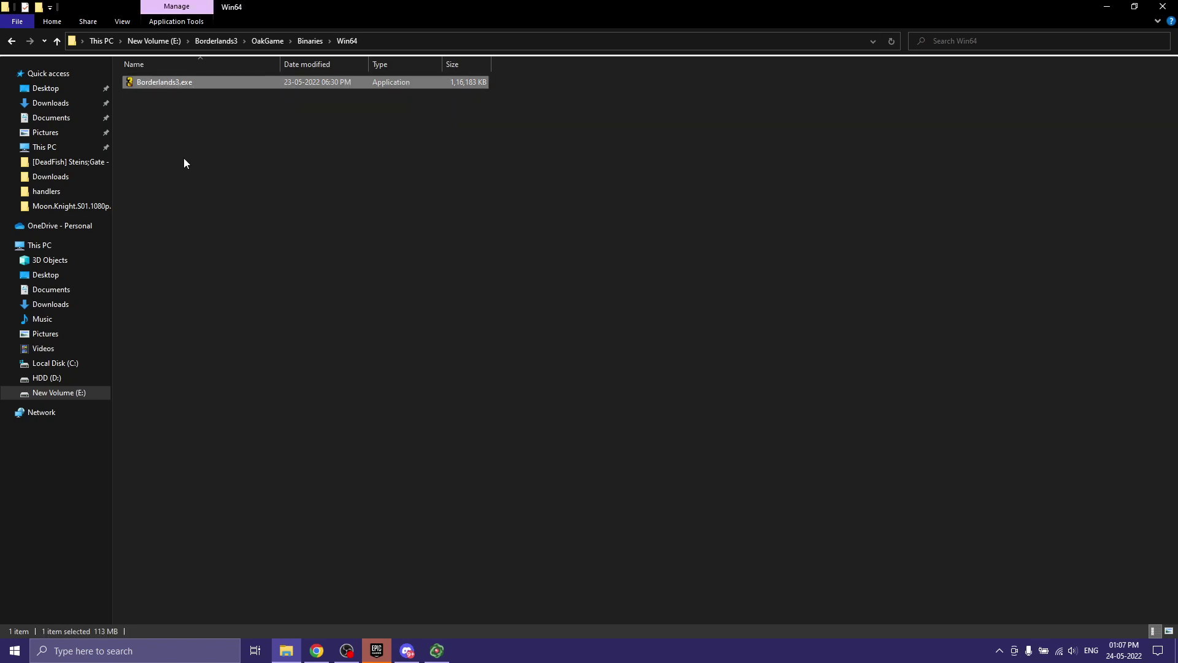
pyautogui.click(11, 40)
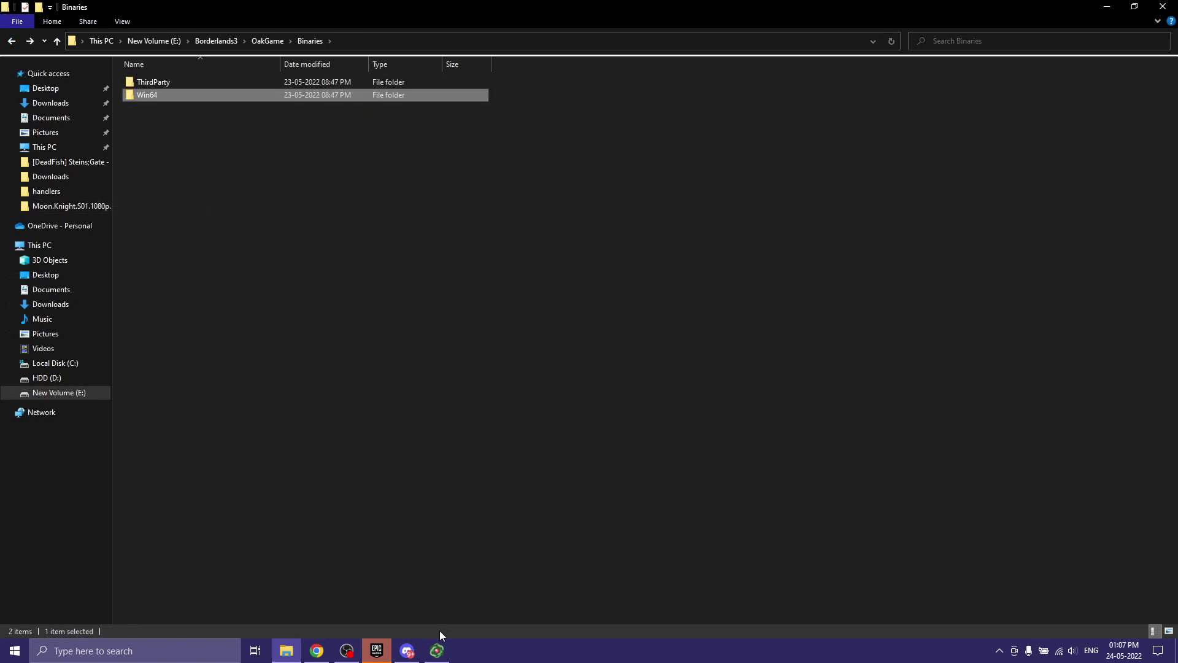
# Step: Close Nucleus Co-op's game handler download window and return to File Explorer
pyautogui.click(436, 651)
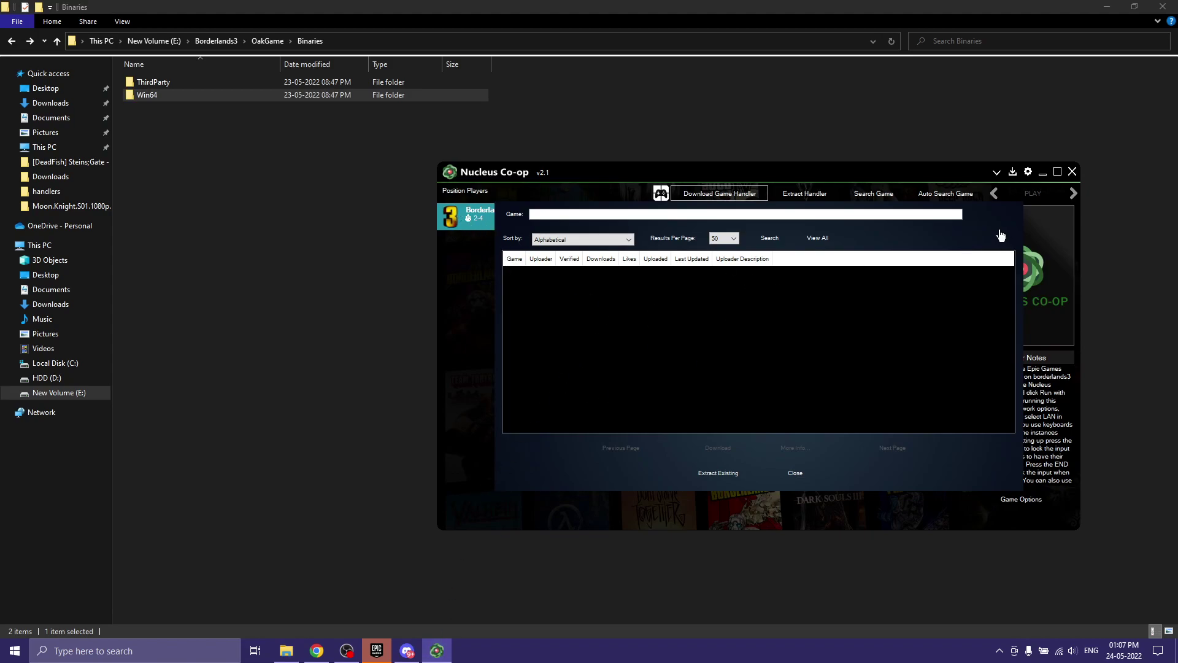
pyautogui.click(795, 473)
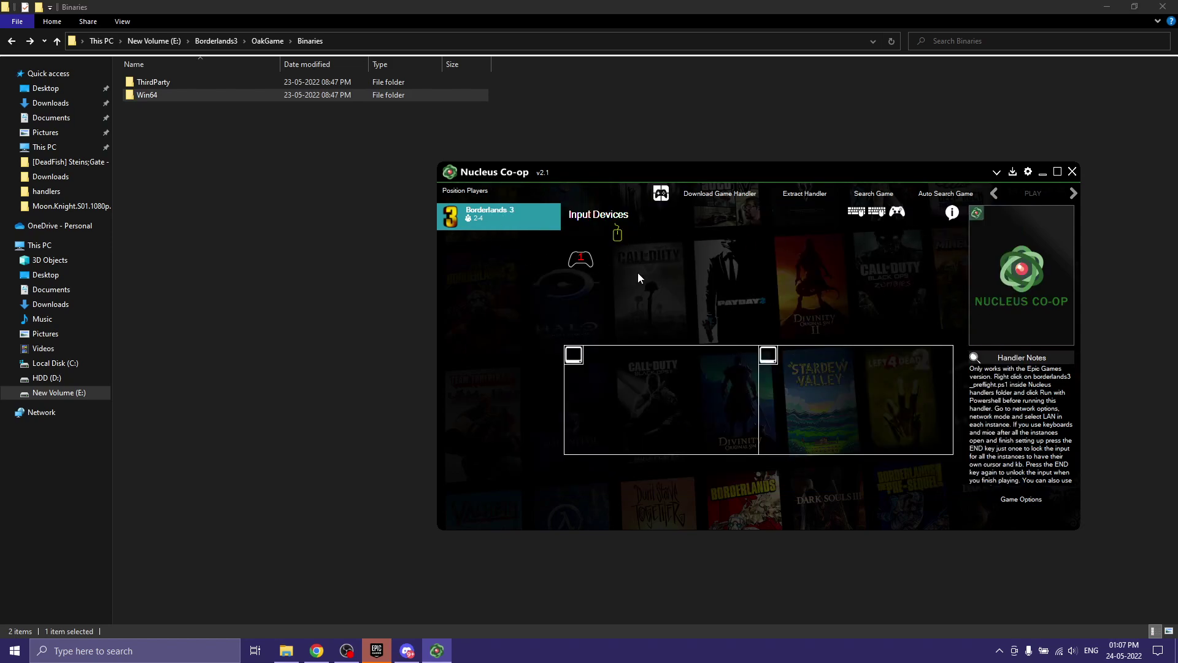
pyautogui.click(287, 649)
# Step: Step back to the NucleusCo-op install folder and open its handlers subfolder
pyautogui.click(11, 43)
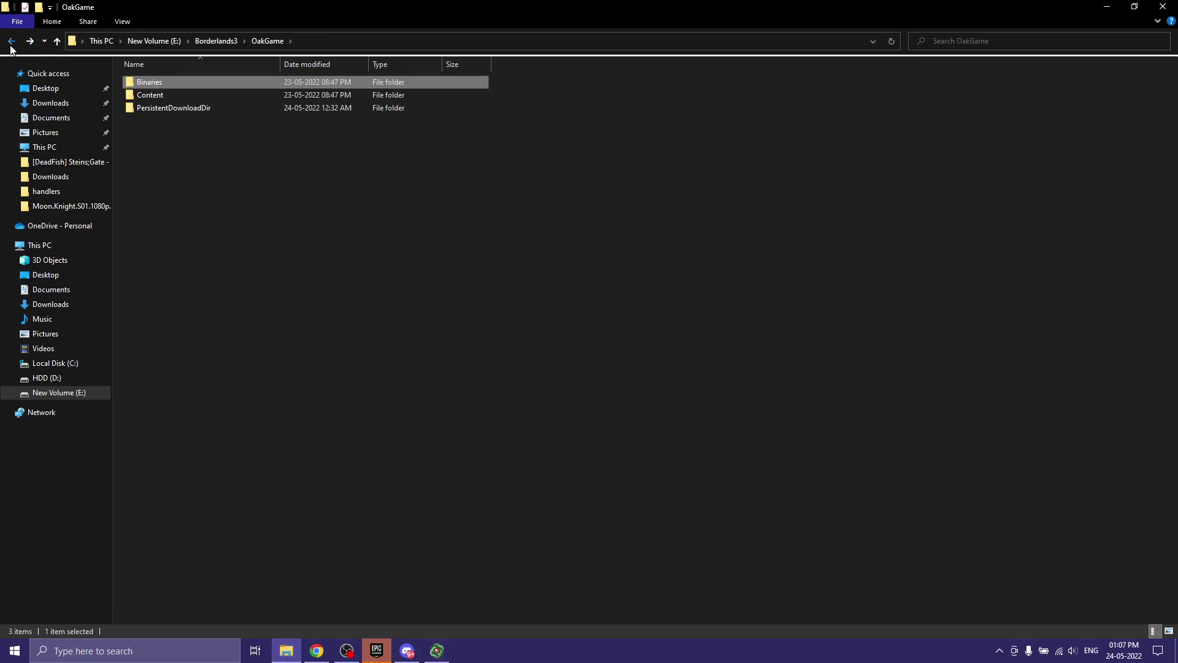
pyautogui.click(11, 43)
pyautogui.click(11, 43)
pyautogui.click(11, 43)
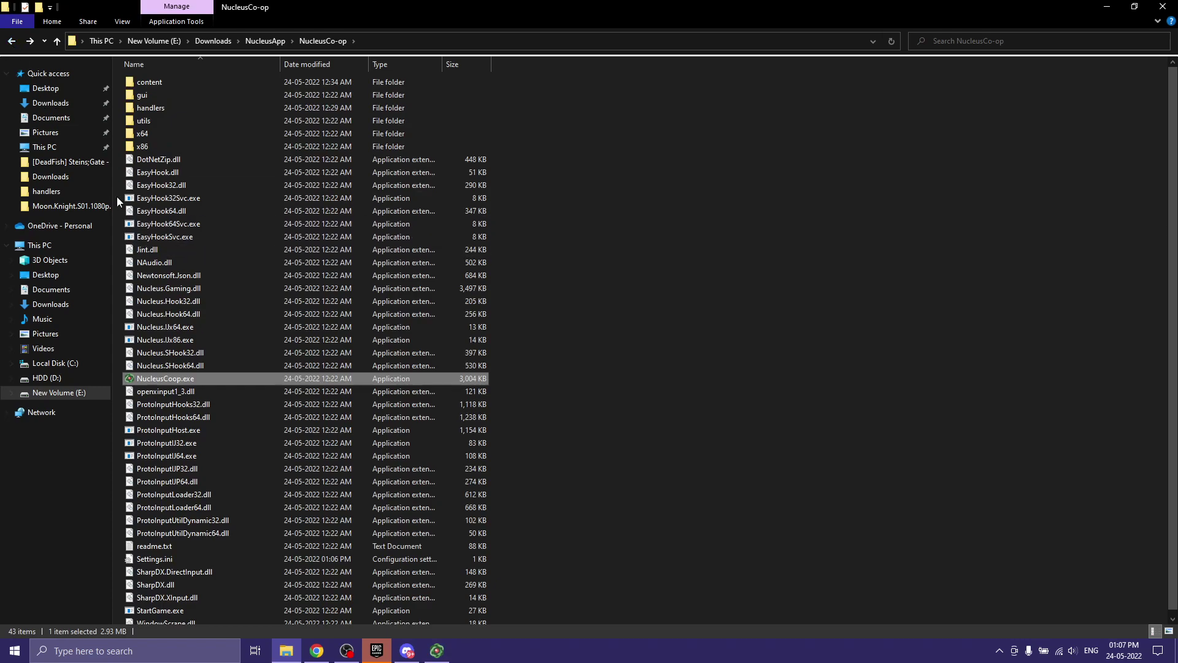
pyautogui.doubleClick(148, 110)
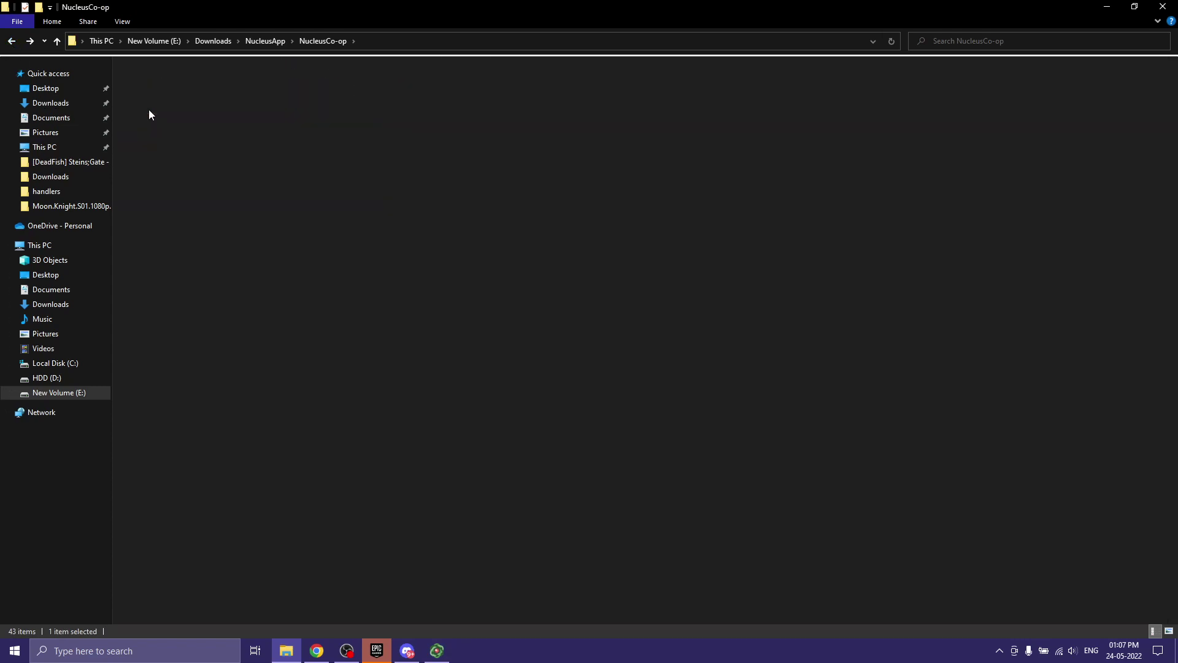
# Step: Run borderlands3_preflight.ps1 with PowerShell twice, then bring Nucleus Co-op forward
pyautogui.rightClick(167, 108)
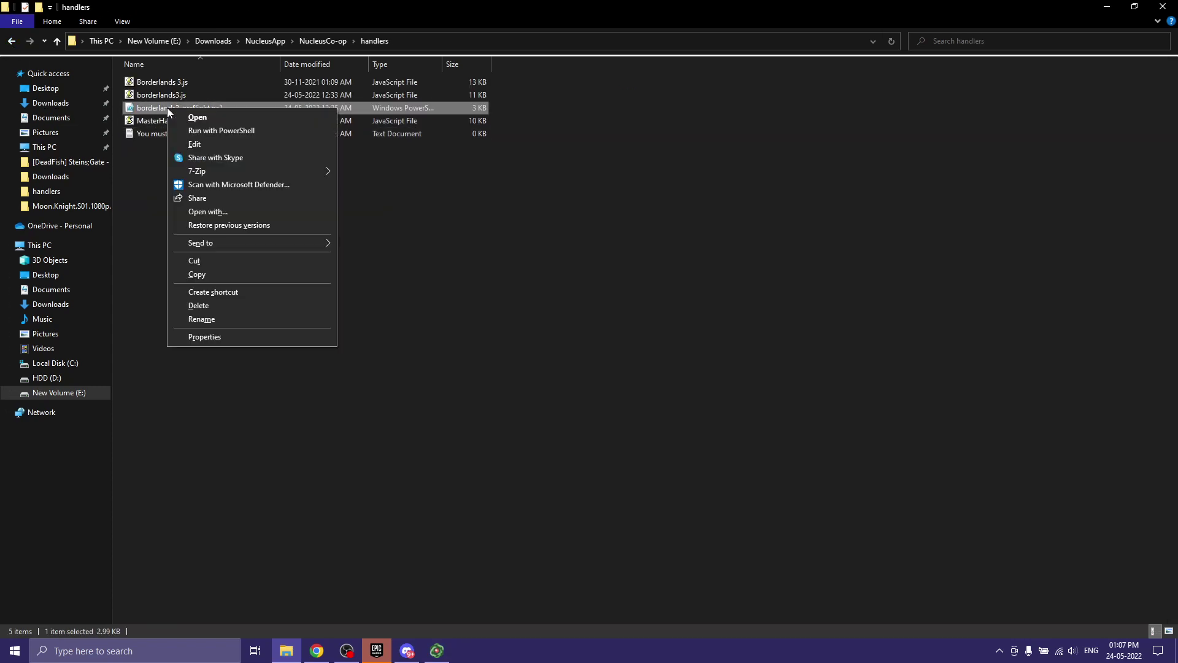
pyautogui.click(193, 131)
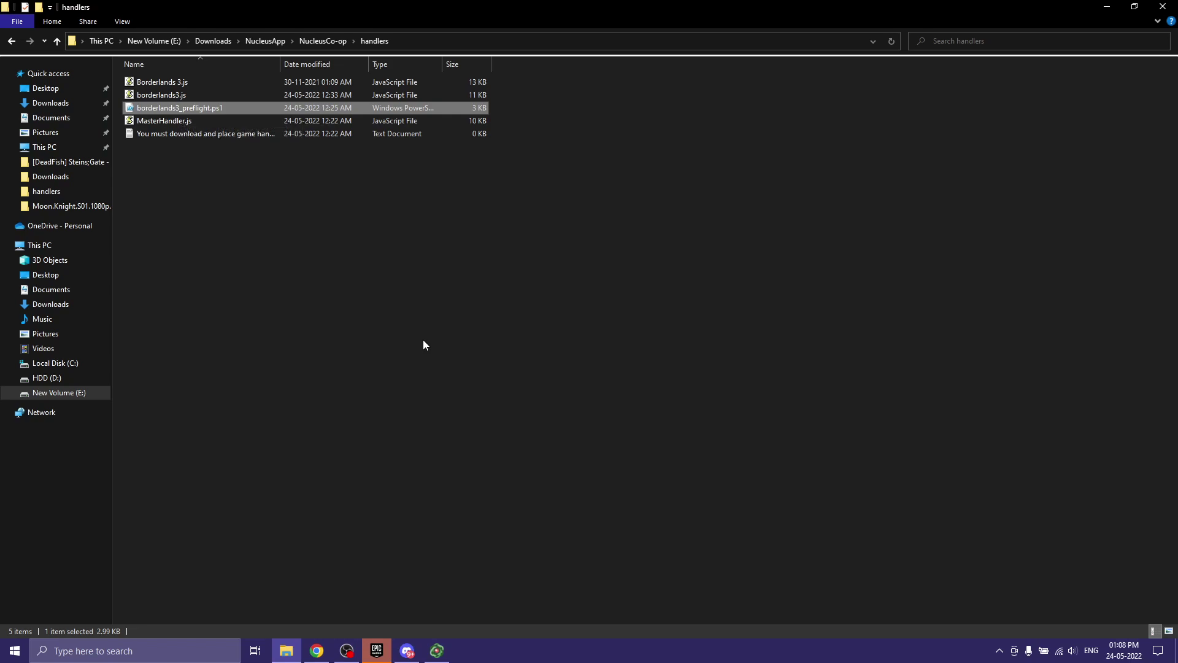
pyautogui.rightClick(160, 107)
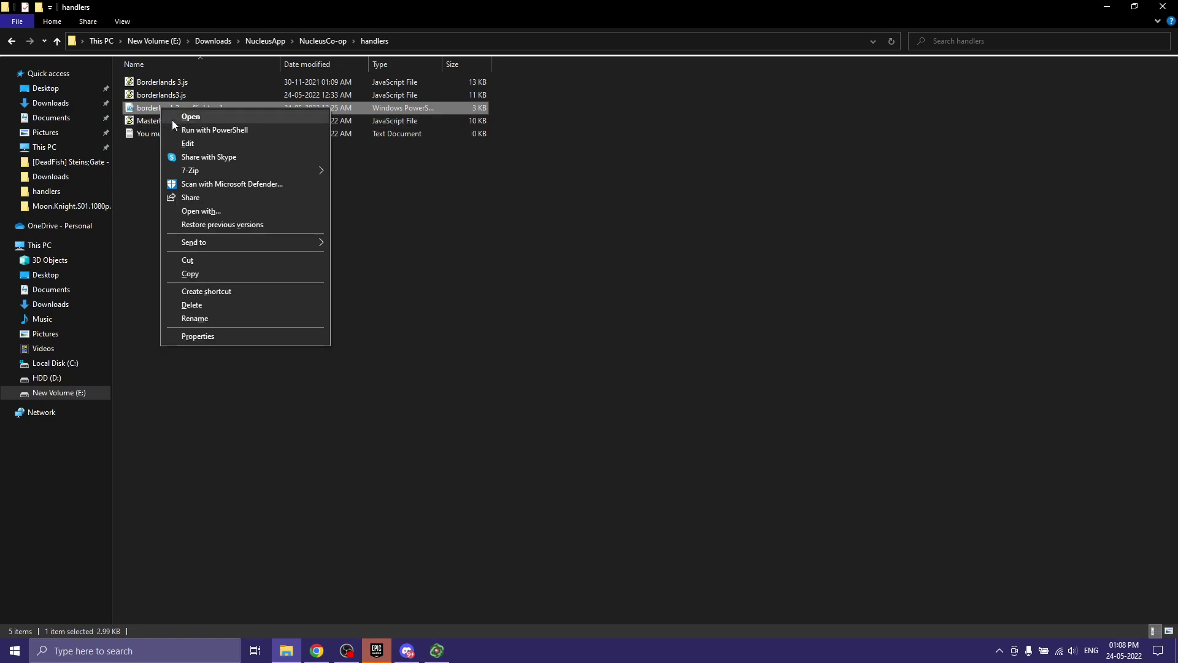
pyautogui.click(183, 131)
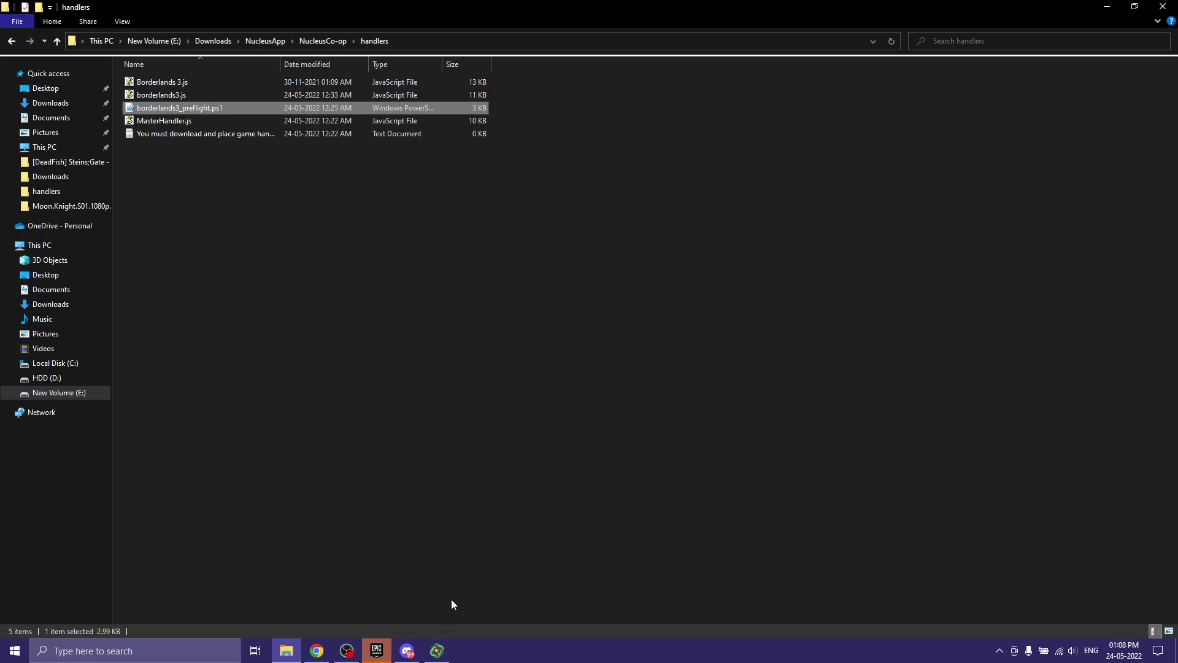
pyautogui.click(437, 651)
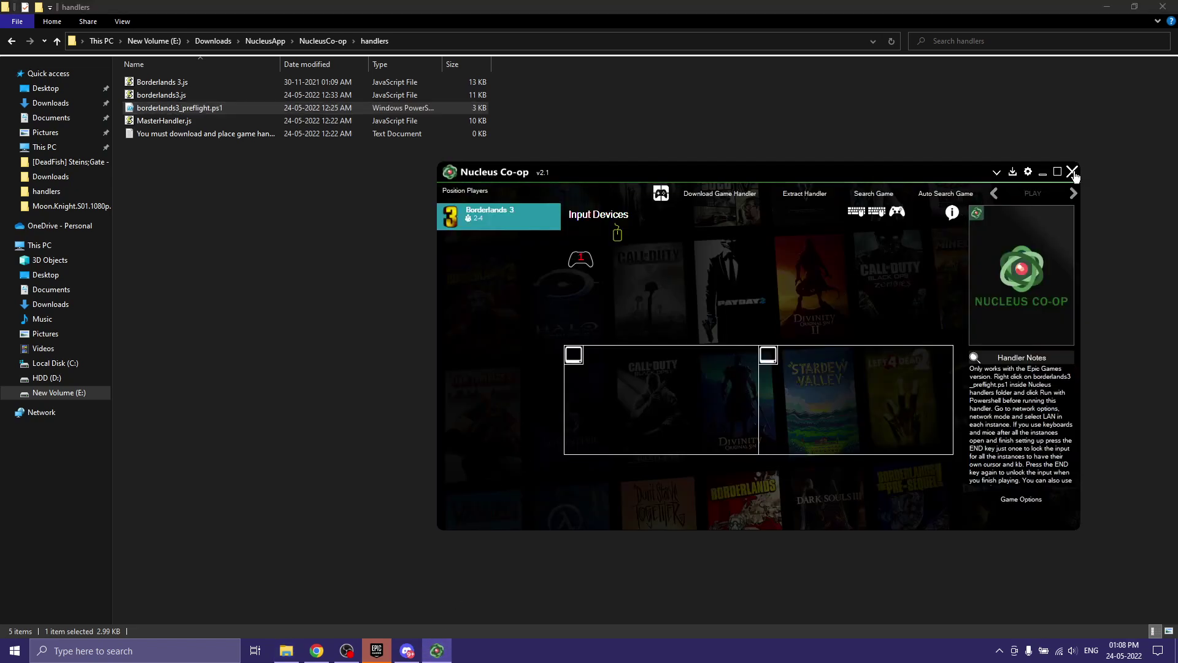
# Step: Highlight the 'Only works with the Epic Games' line in Nucleus Co-op's handler notes
pyautogui.click(11, 41)
pyautogui.click(146, 383)
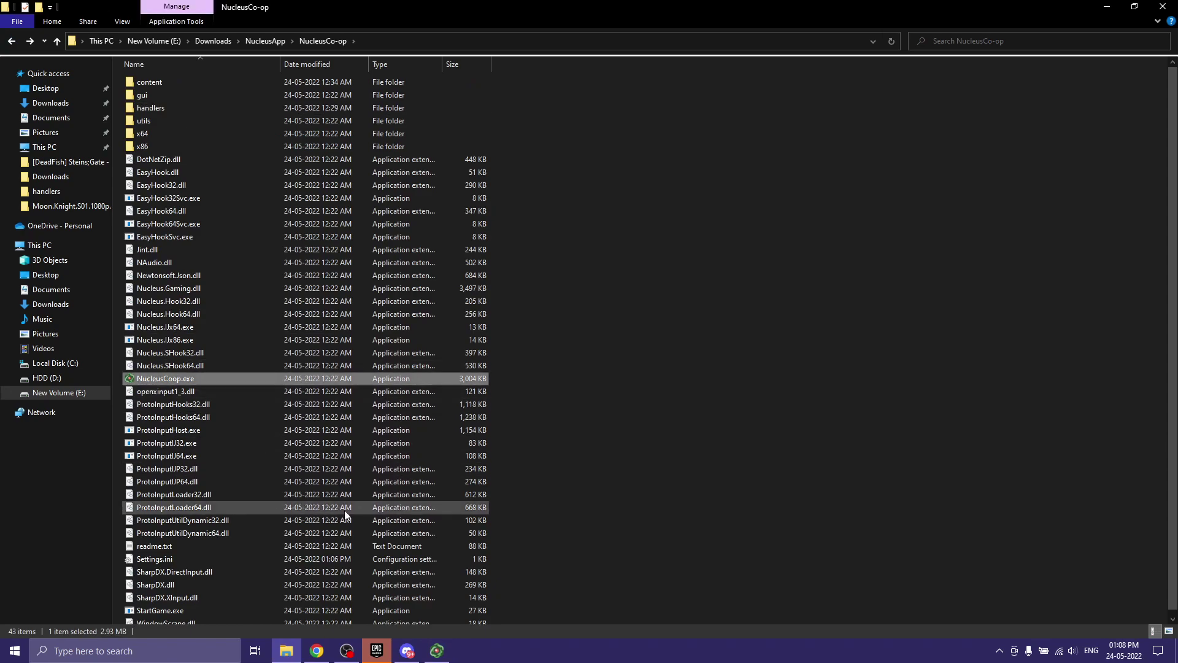
pyautogui.click(437, 651)
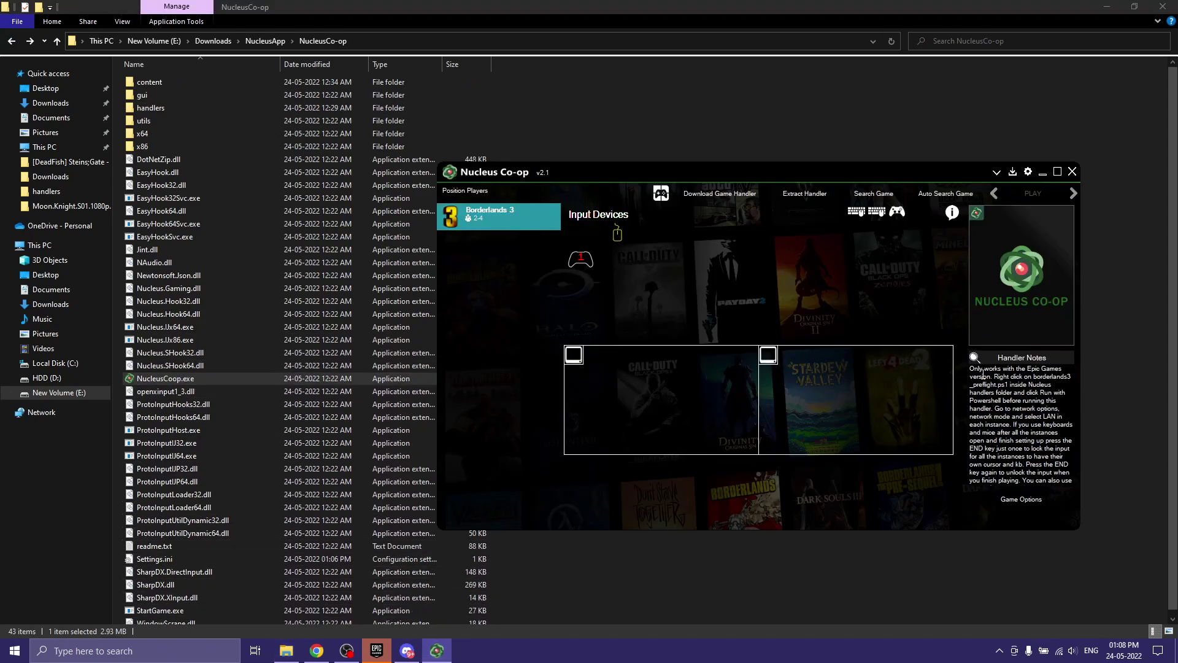
pyautogui.moveTo(984, 369); pyautogui.dragTo(1063, 368)
pyautogui.moveTo(969, 369); pyautogui.dragTo(1052, 370)
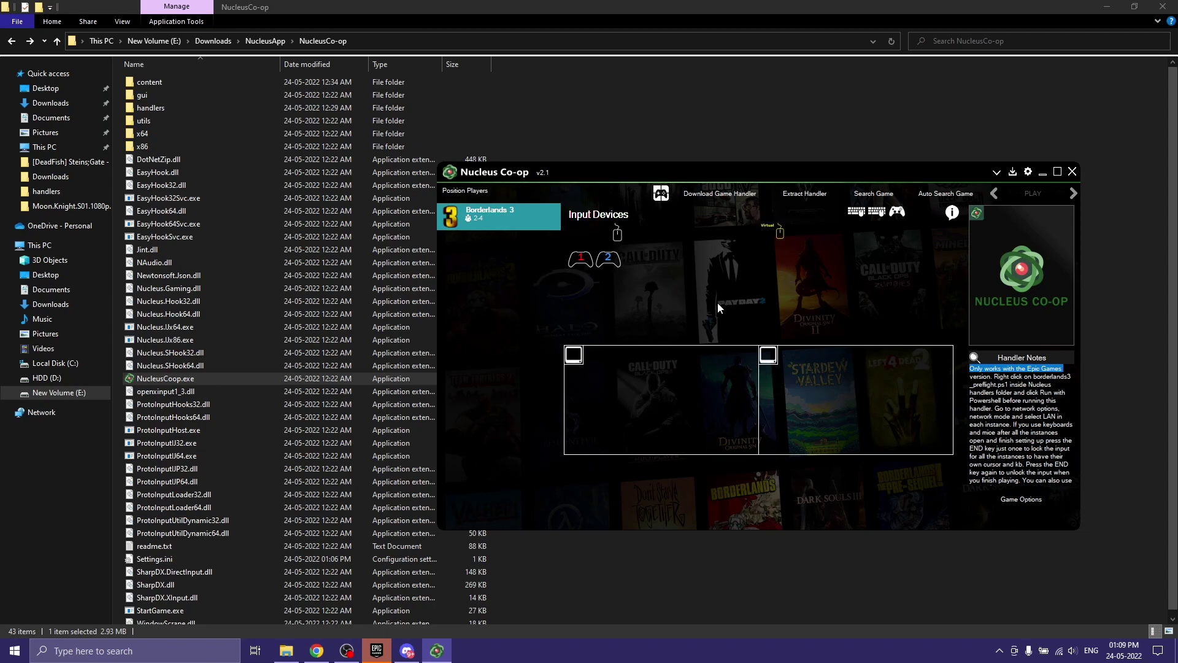
# Step: Split the first screen with gamepad 1 on top, gamepad 2 below, and advance
pyautogui.click(574, 356)
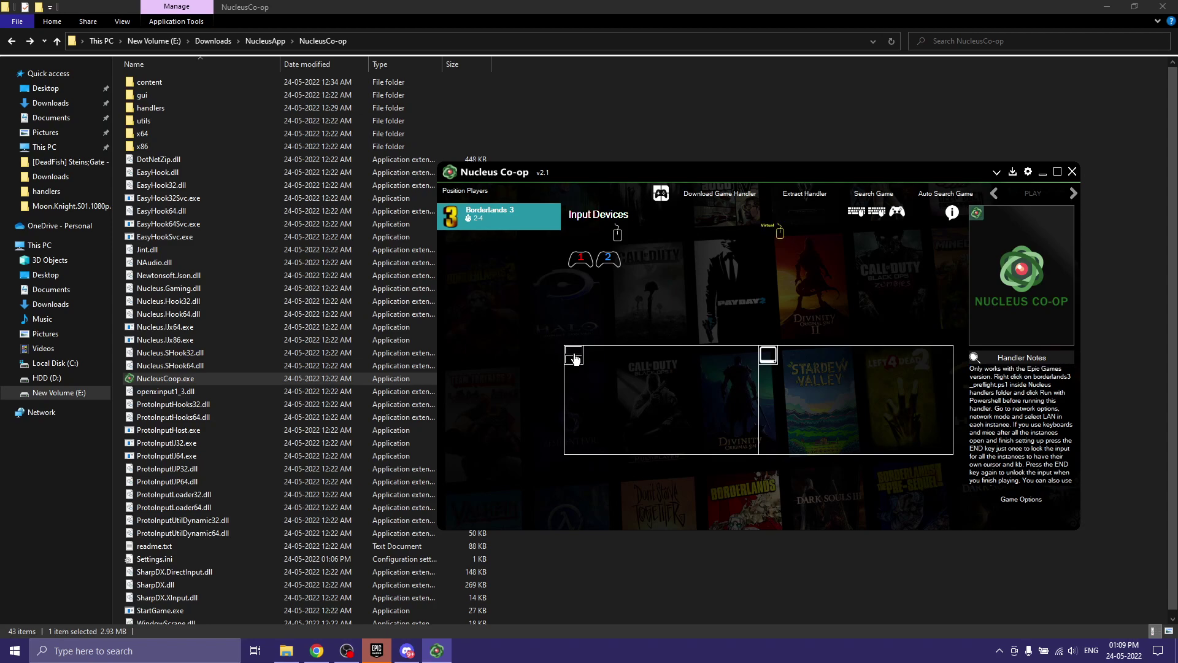
pyautogui.moveTo(579, 262); pyautogui.dragTo(612, 360)
pyautogui.moveTo(612, 262); pyautogui.dragTo(632, 409)
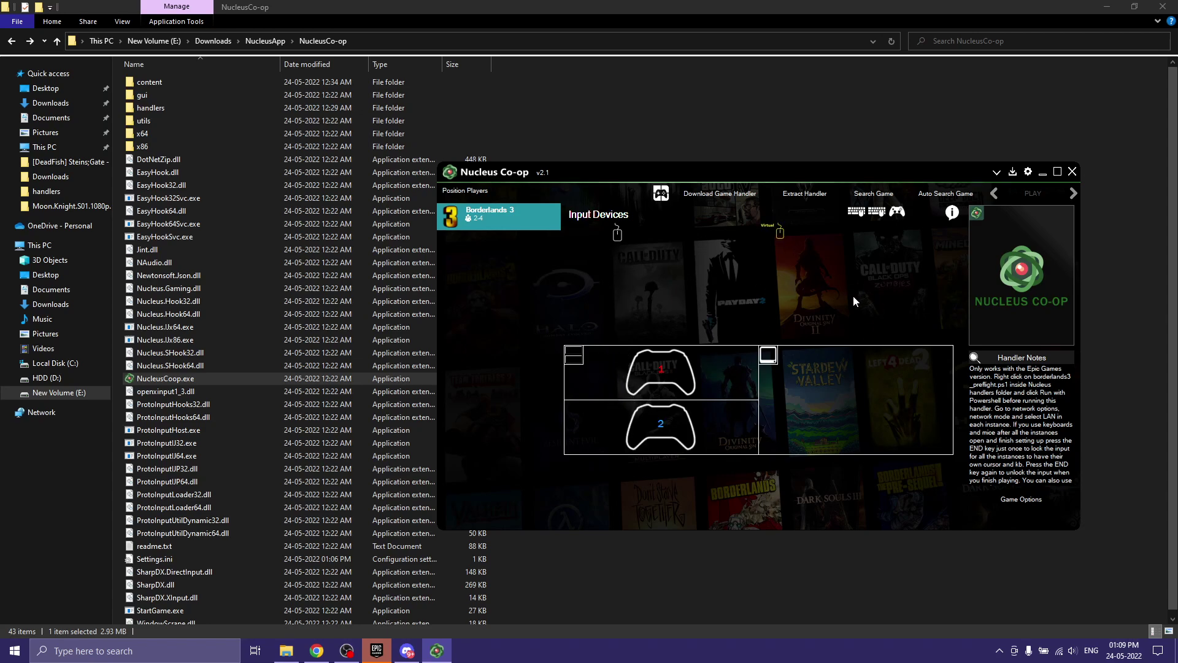
pyautogui.click(1074, 195)
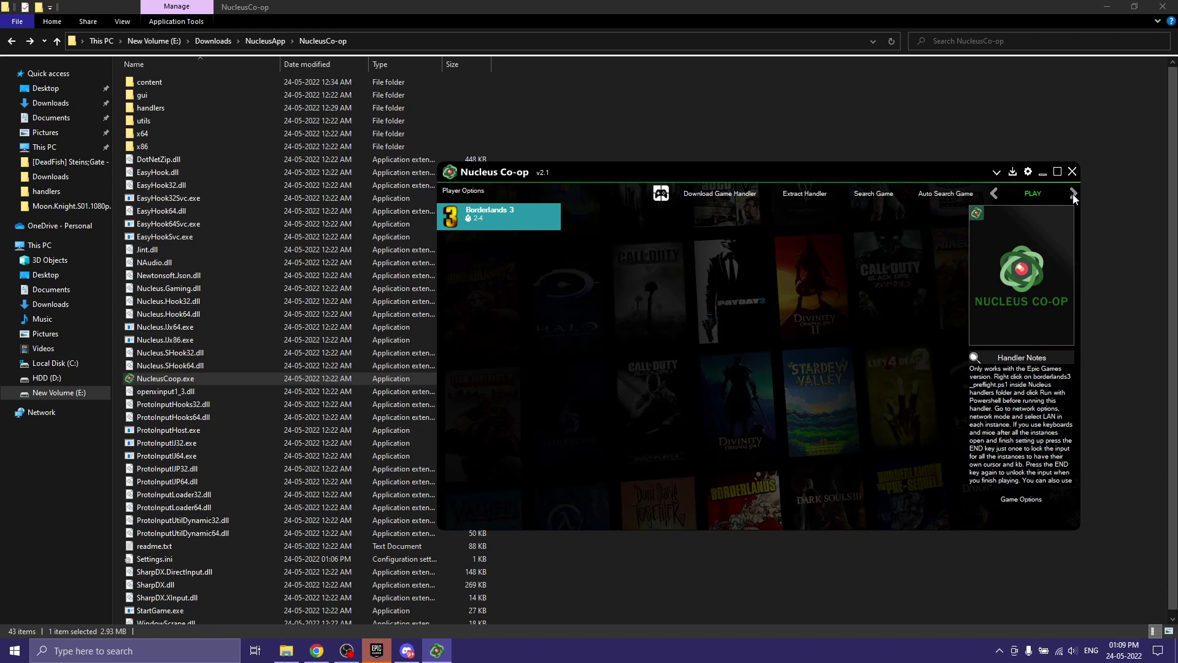
# Step: Start the session with PLAY and acknowledge the input-lock Info and Goldberg warning dialogs
pyautogui.click(1034, 194)
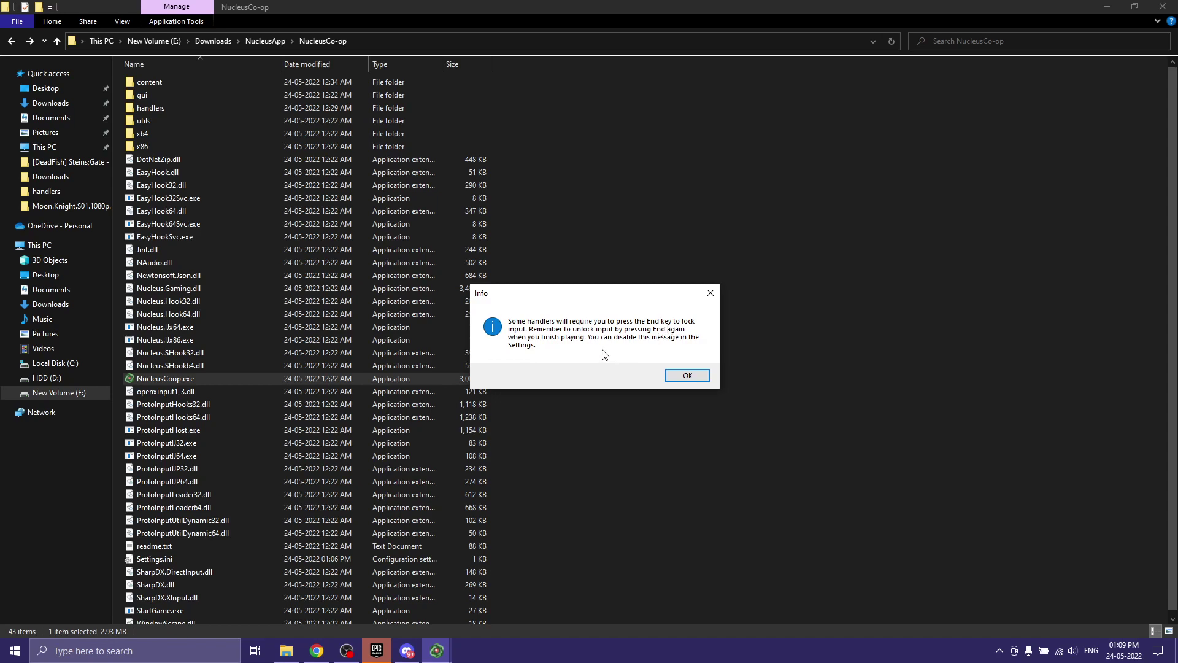
pyautogui.click(667, 377)
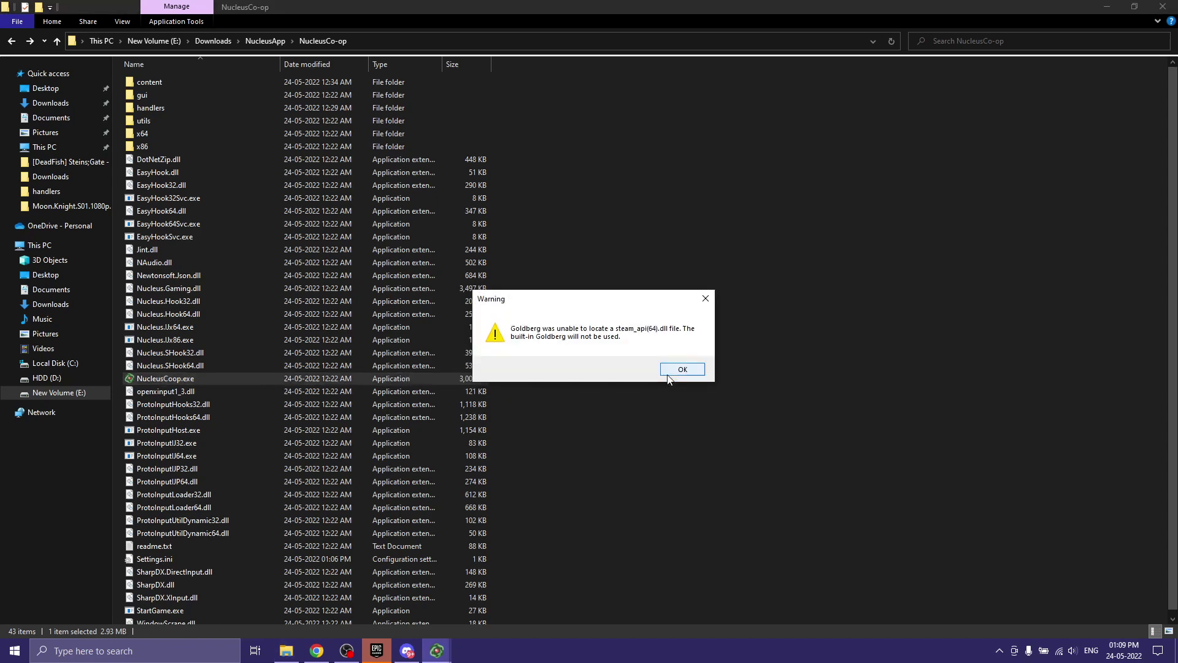
pyautogui.click(669, 370)
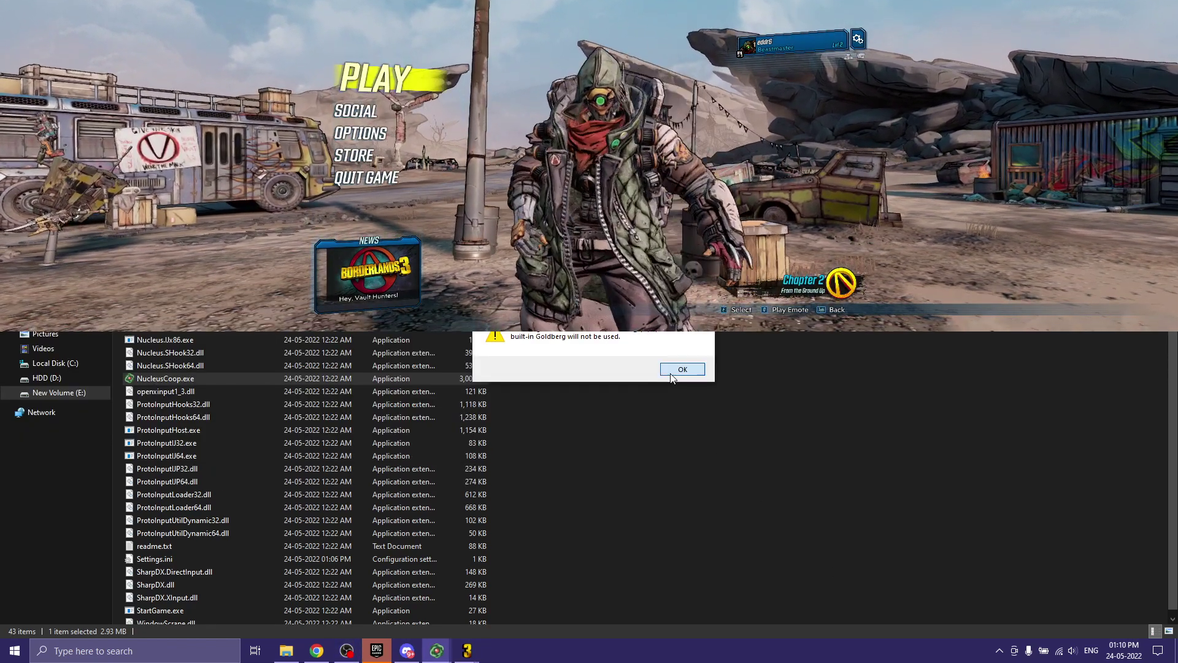
# Step: Dismiss the last warning, move the bottom player to OPTIONS and the top player to group settings
pyautogui.click(671, 372)
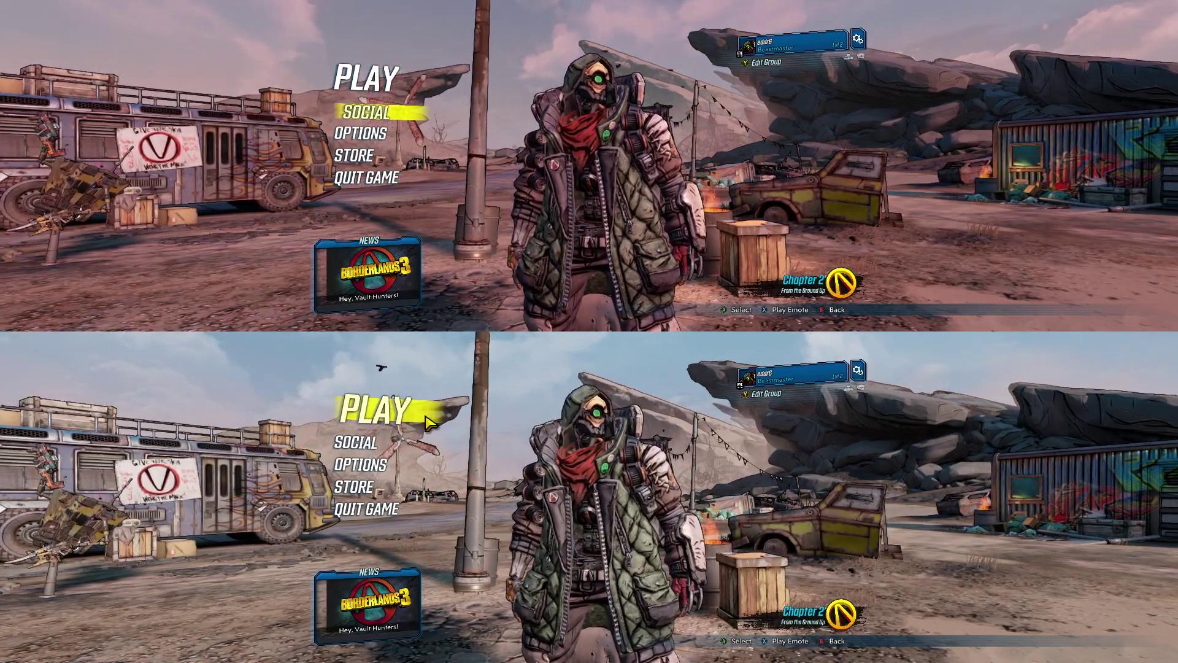
pyautogui.press('Down')
pyautogui.press('Down')
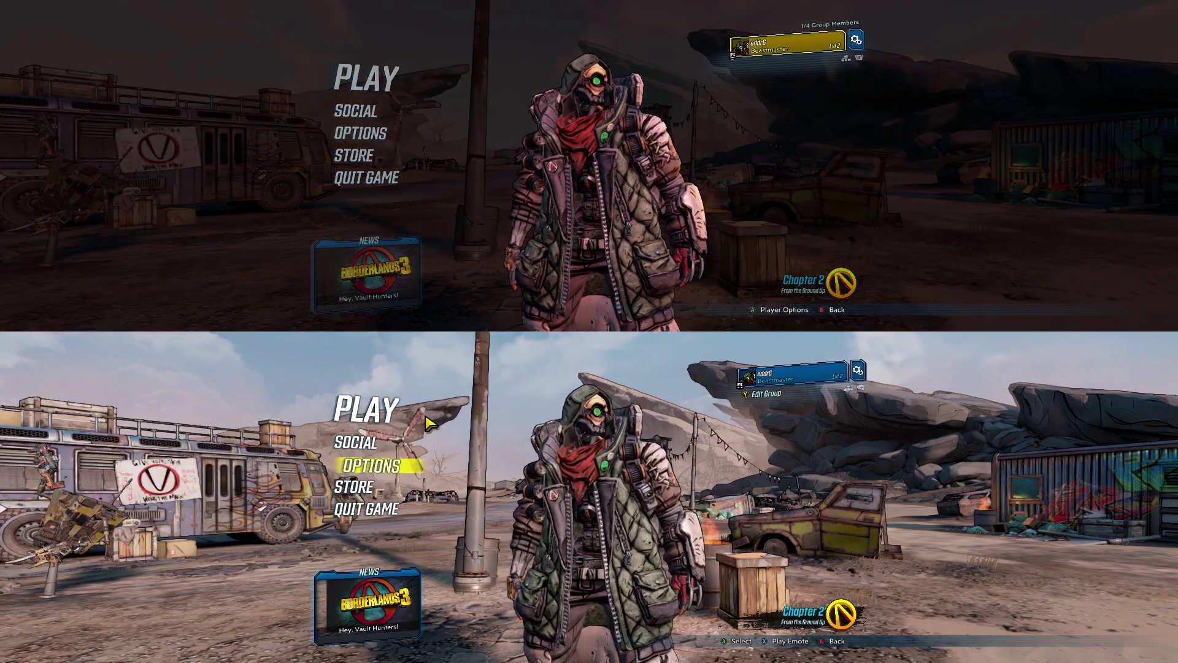
pyautogui.press('Right')
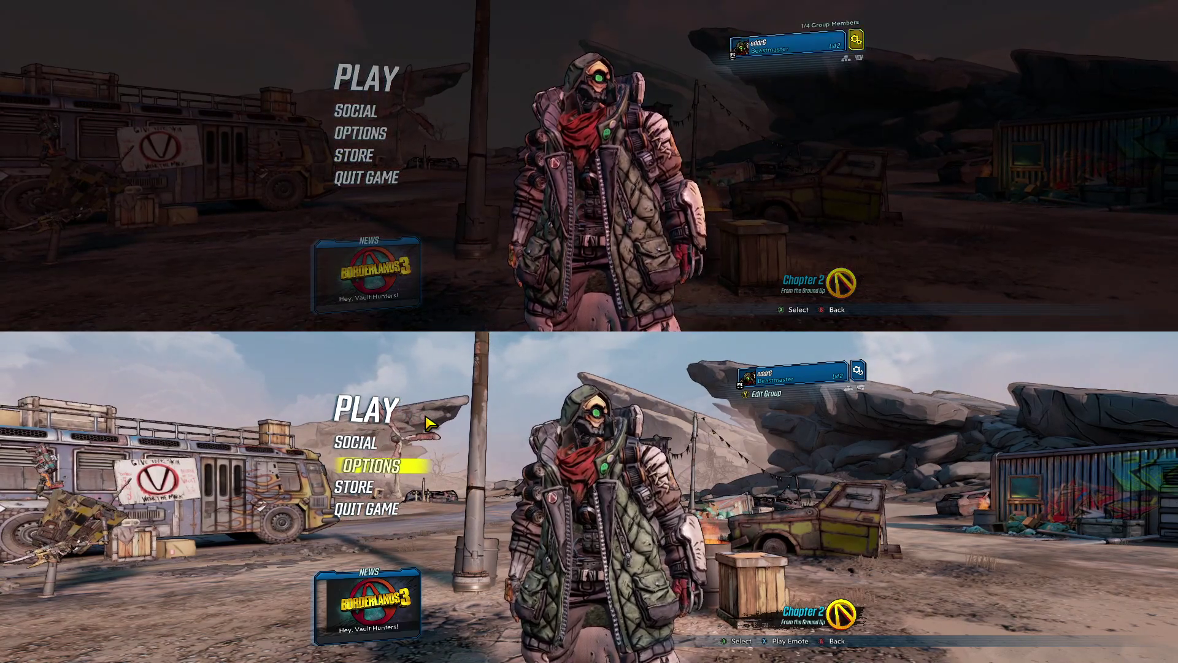